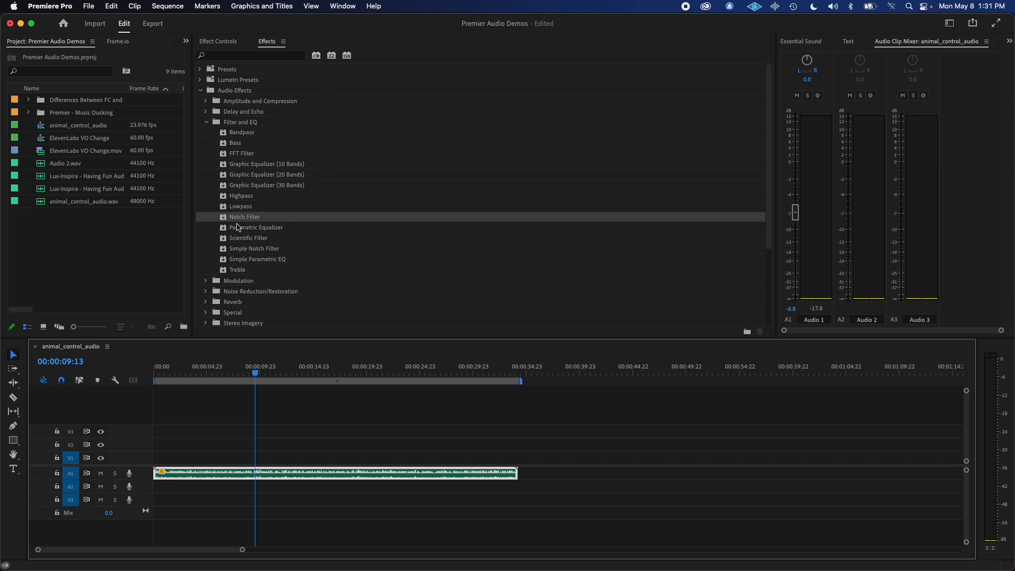
# Apply the Notch Filter to the audio clip on track A1 and open the effect's custom setup editor.
pyautogui.moveTo(244, 221); pyautogui.dragTo(305, 473)
pyautogui.doubleClick(306, 473)
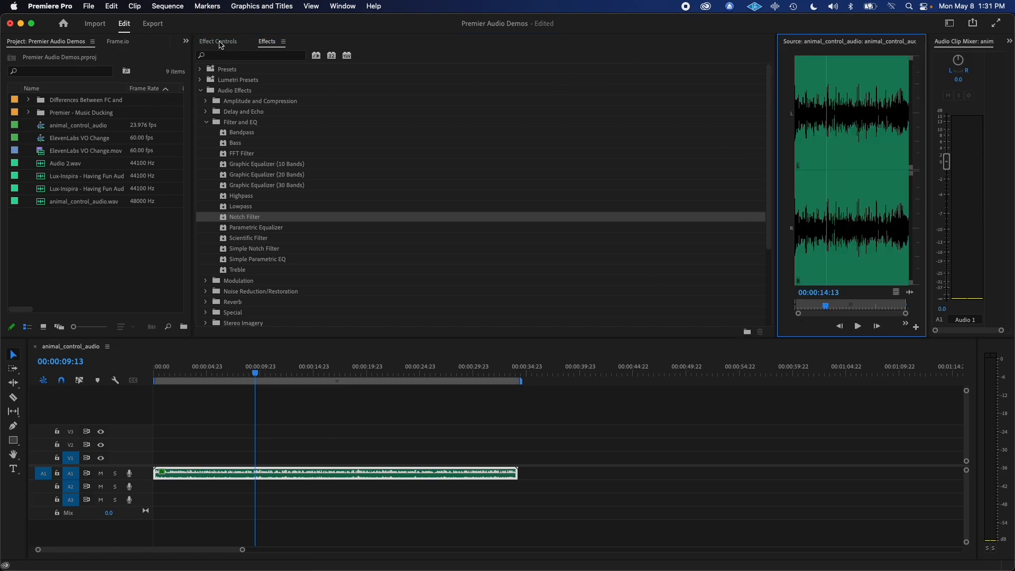
pyautogui.click(221, 42)
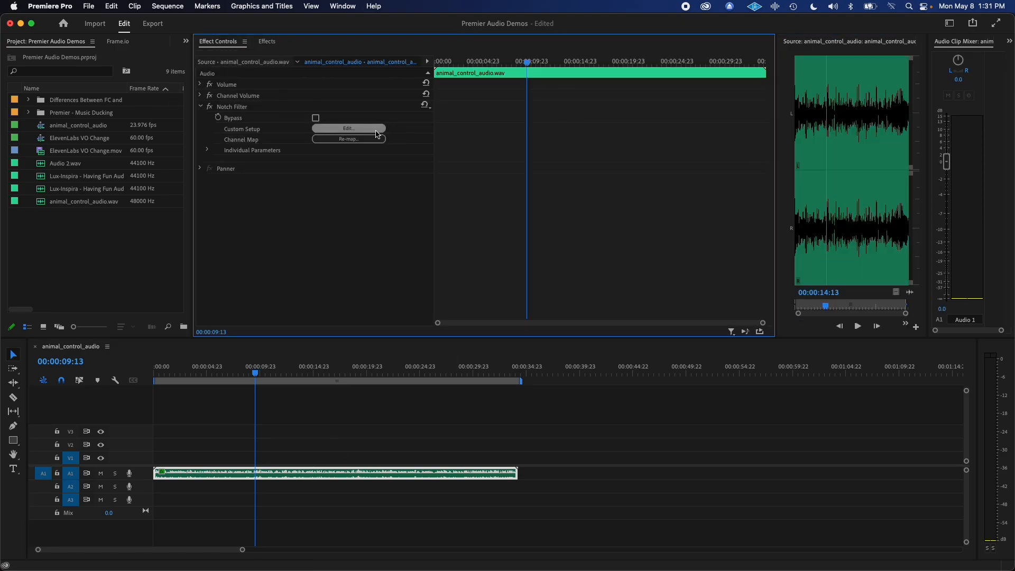
pyautogui.click(358, 132)
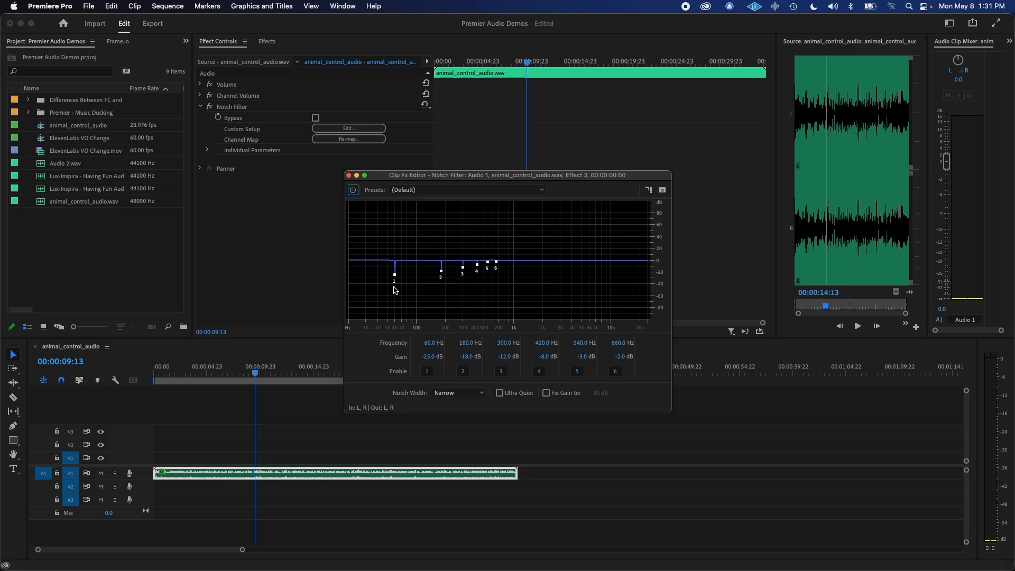
# Disable notches 2 through 6 in the Notch Filter so that only notch 1 is active.
pyautogui.click(451, 190)
pyautogui.click(588, 187)
pyautogui.click(464, 372)
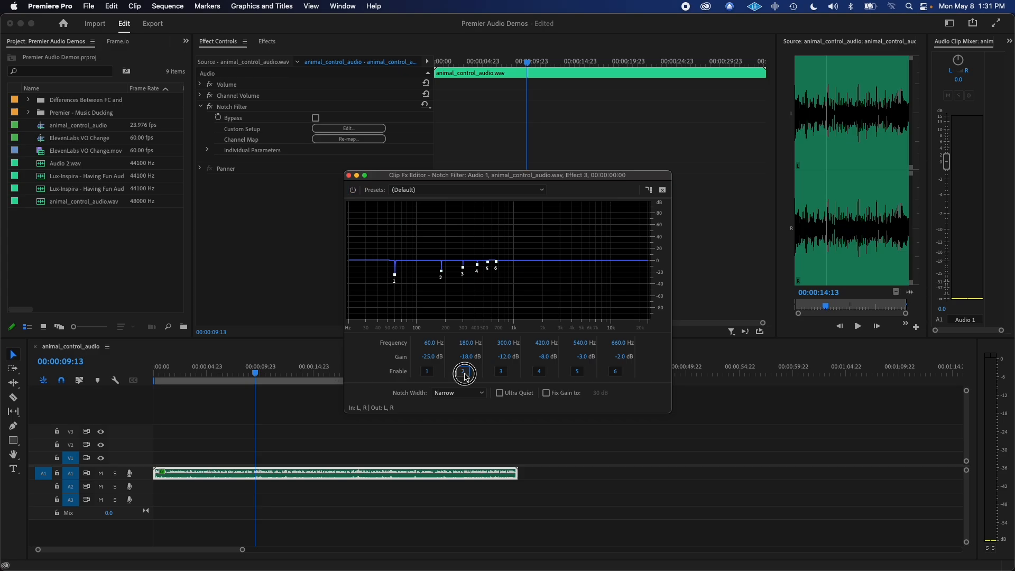
pyautogui.click(501, 371)
pyautogui.click(539, 371)
pyautogui.click(578, 372)
pyautogui.click(615, 371)
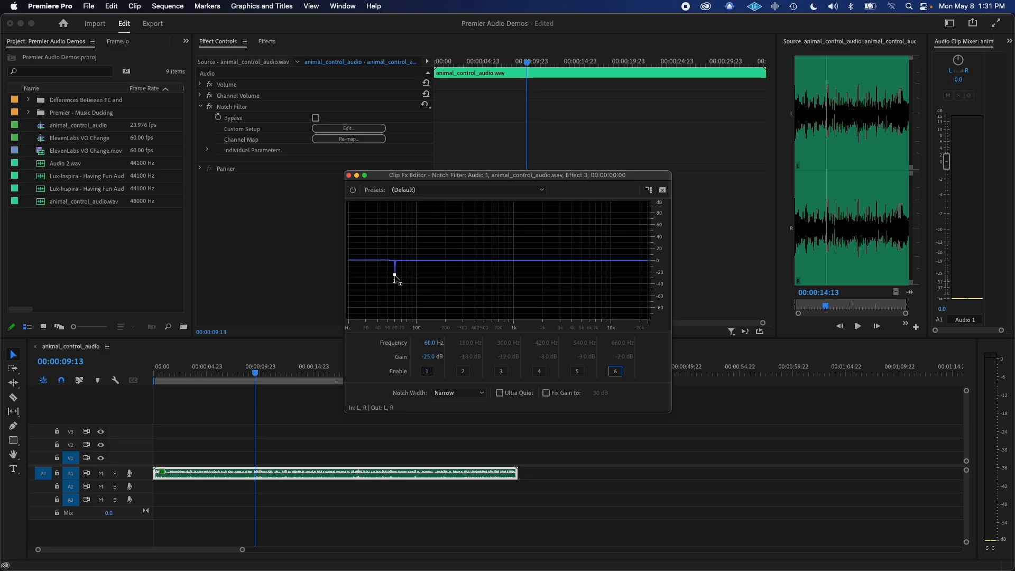
# Boost notch 1 to about 50 dB and sweep it up to about 3900 Hz while playing the clip from the start.
pyautogui.moveTo(395, 276); pyautogui.dragTo(421, 233)
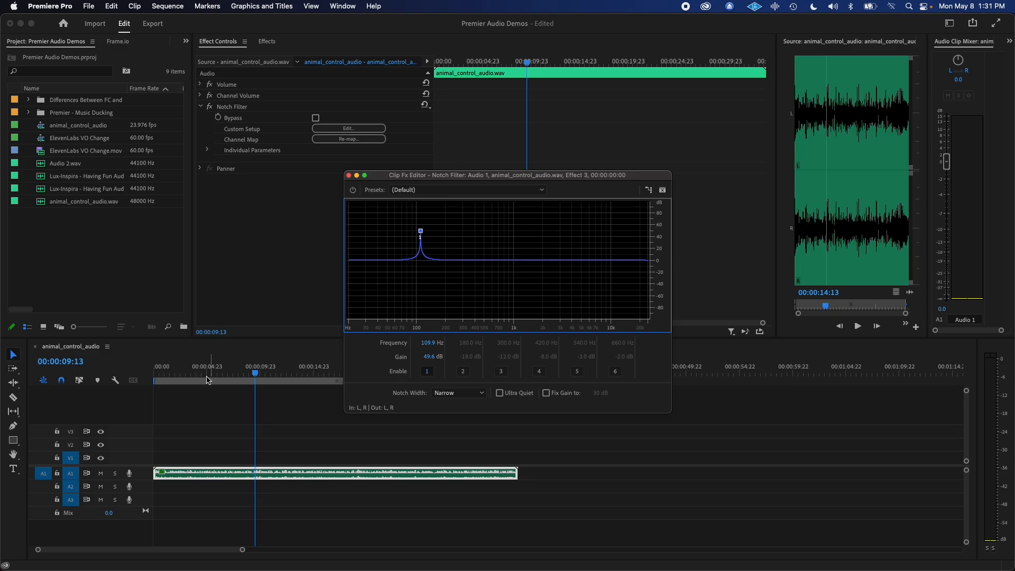
pyautogui.moveTo(193, 377); pyautogui.dragTo(124, 393)
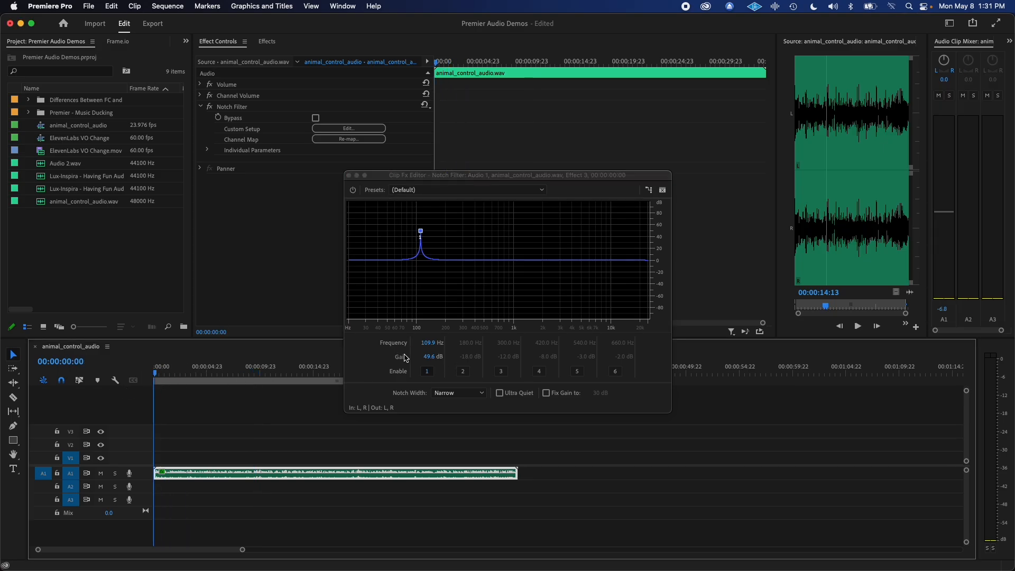
pyautogui.press('space')
pyautogui.moveTo(420, 231); pyautogui.dragTo(571, 237)
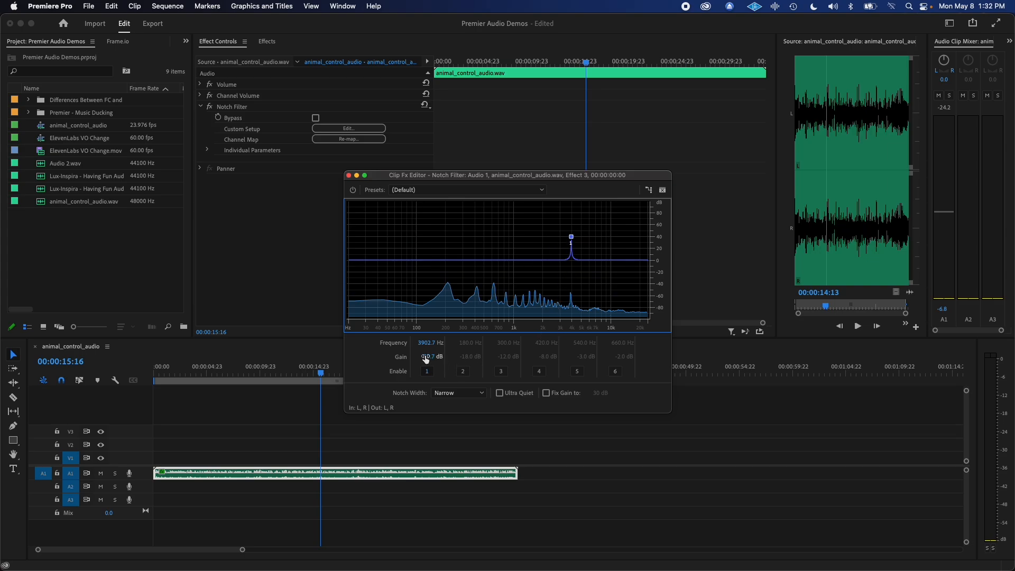
# Cut notch 1 to about -37 dB and shift it to about 4314 Hz, auditioning the change during playback.
pyautogui.moveTo(430, 361); pyautogui.dragTo(430, 402)
pyautogui.press('space')
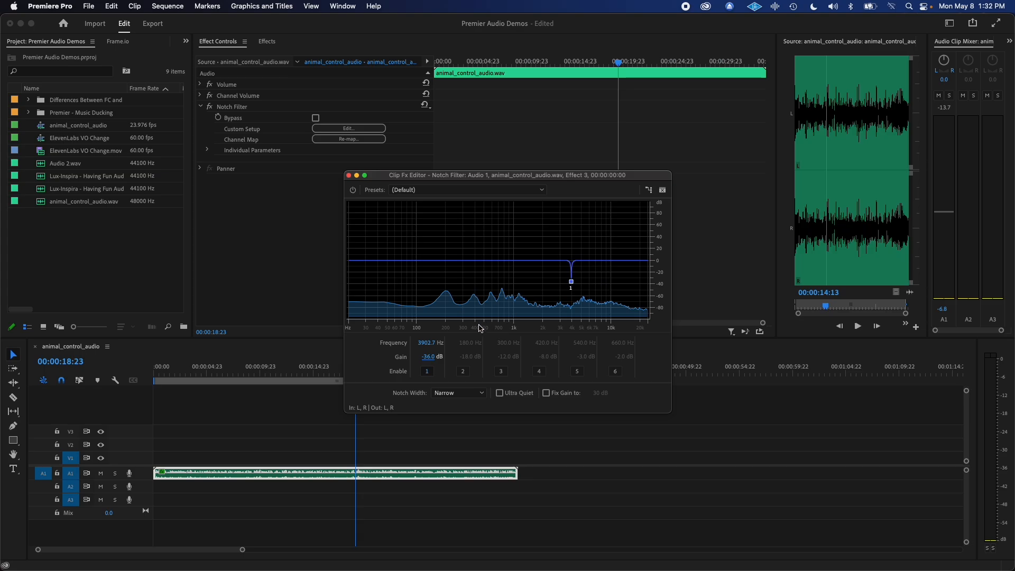
pyautogui.moveTo(564, 273); pyautogui.dragTo(606, 226)
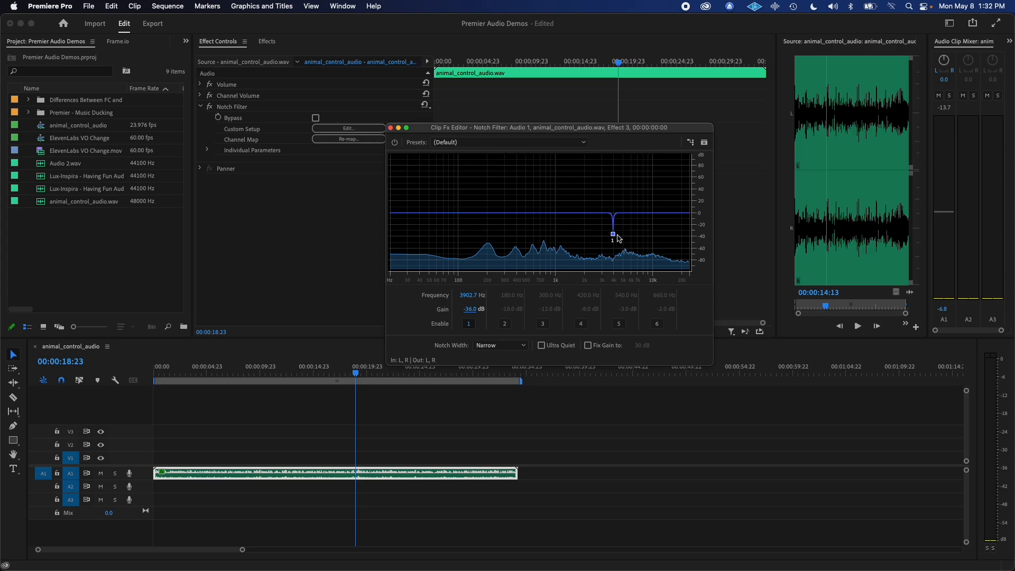
pyautogui.moveTo(613, 234); pyautogui.dragTo(618, 237)
pyautogui.click(617, 235)
pyautogui.press('space')
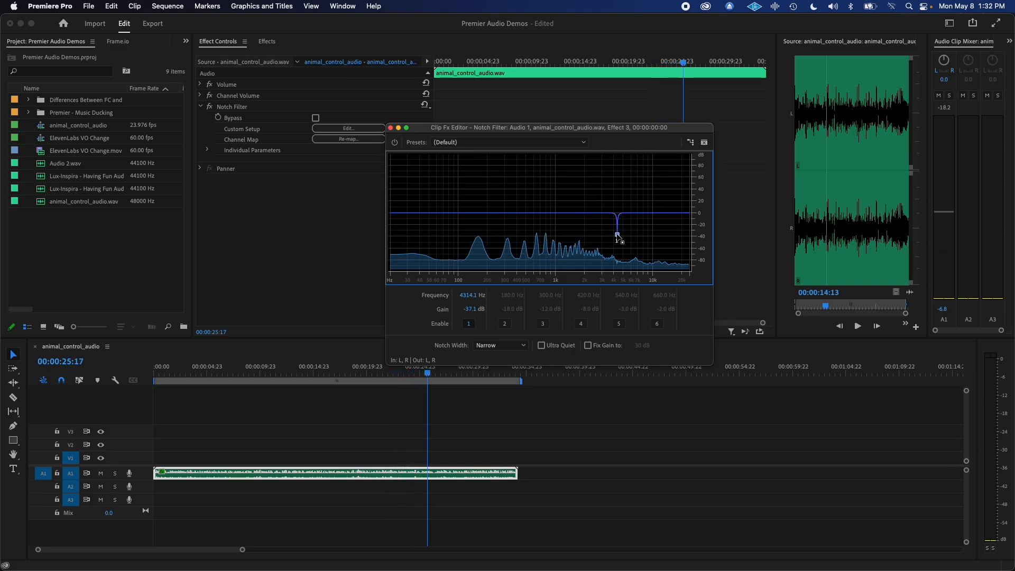
# Play the clip from the start while toggling the Notch Filter's power to compare the filtered and unfiltered sound.
pyautogui.moveTo(197, 367); pyautogui.dragTo(151, 369)
pyautogui.press('space')
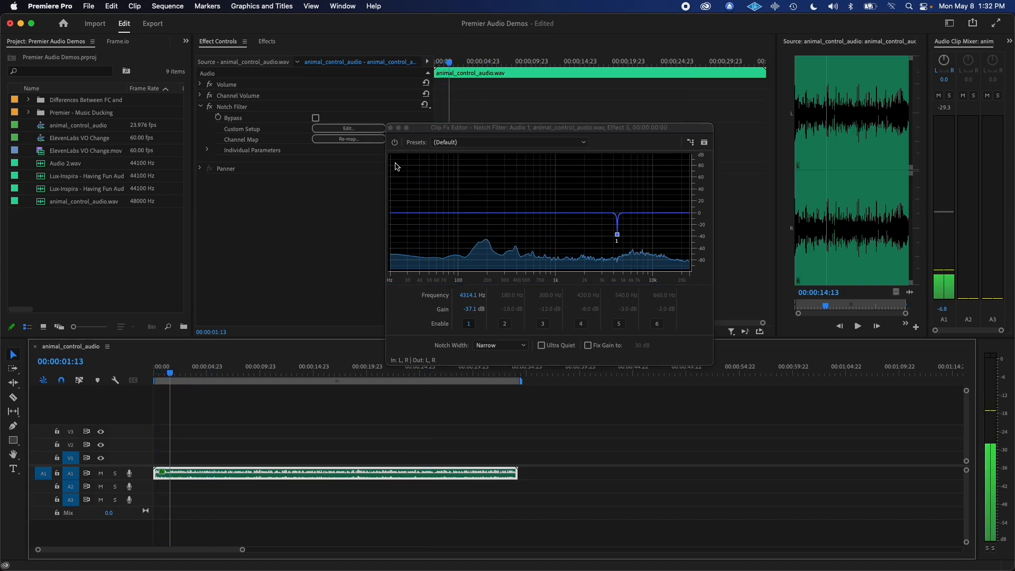
pyautogui.click(395, 144)
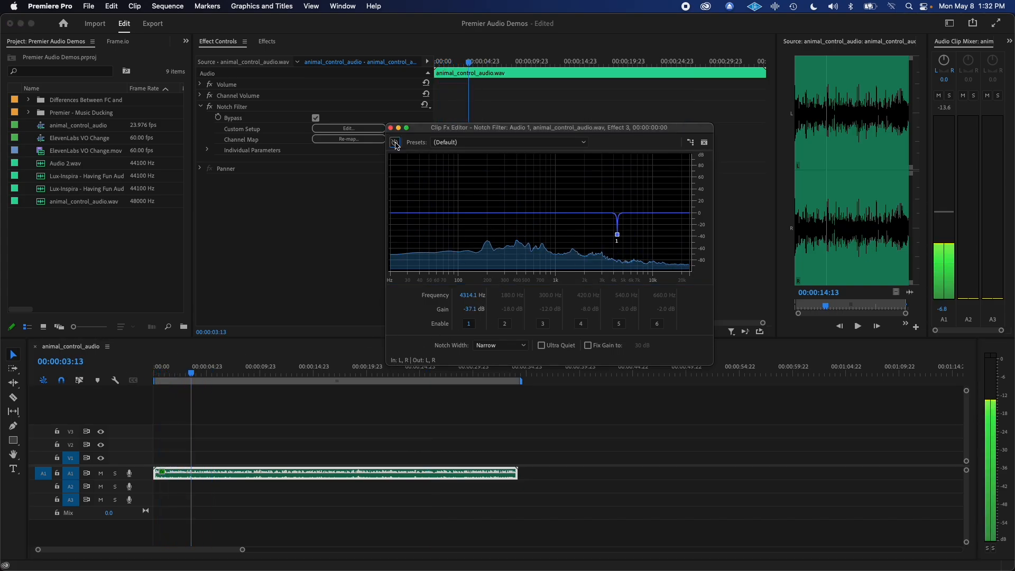
pyautogui.press('space')
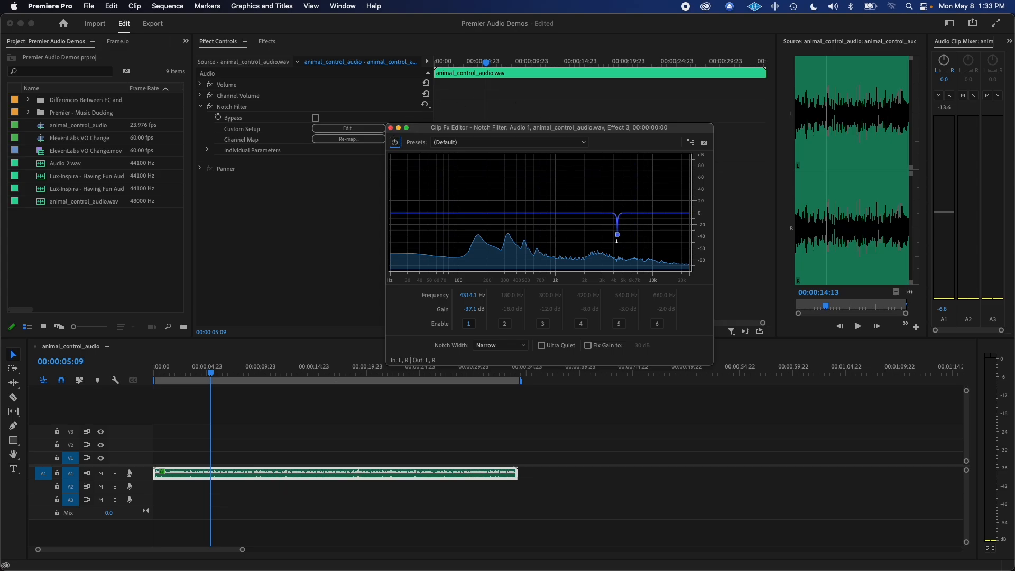
# Switch to Adobe Audition and show the spectral frequency display of animal_control_audio.wav at full frequency range, enlarged over the waveform.
pyautogui.press('super+Tab')
pyautogui.click(371, 162)
pyautogui.scroll(-8, 567, 209)
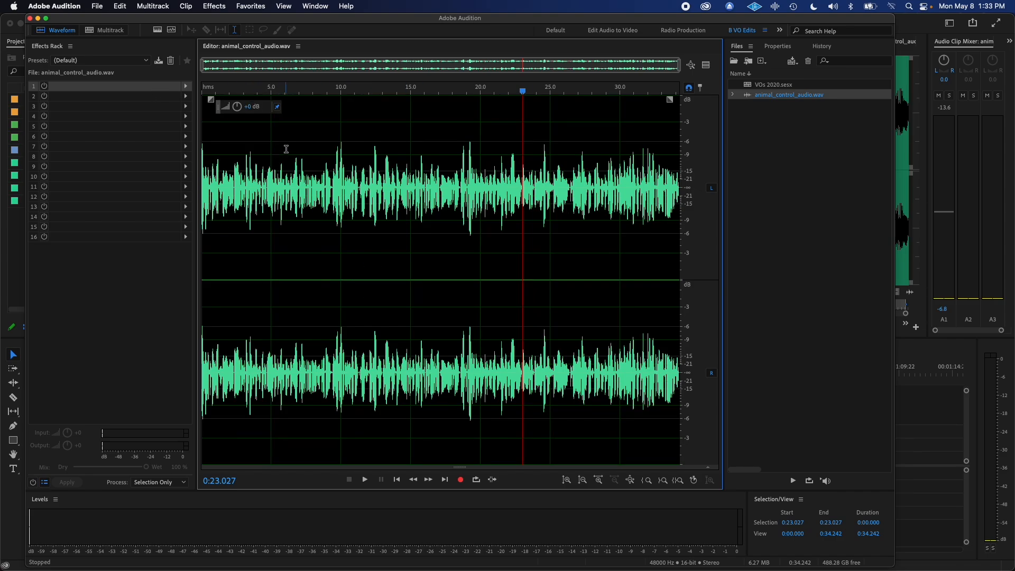
pyautogui.click(158, 31)
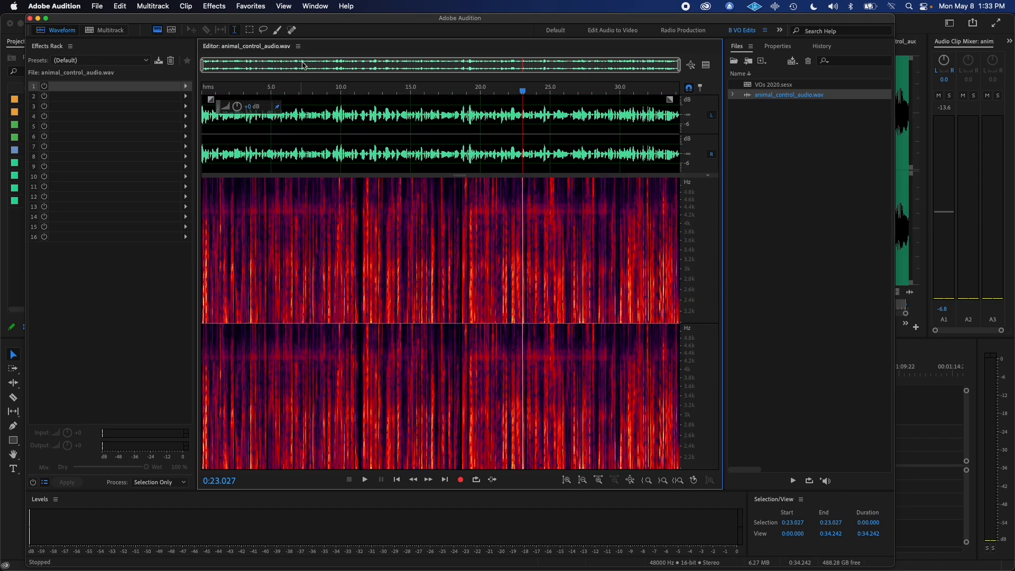
pyautogui.doubleClick(696, 241)
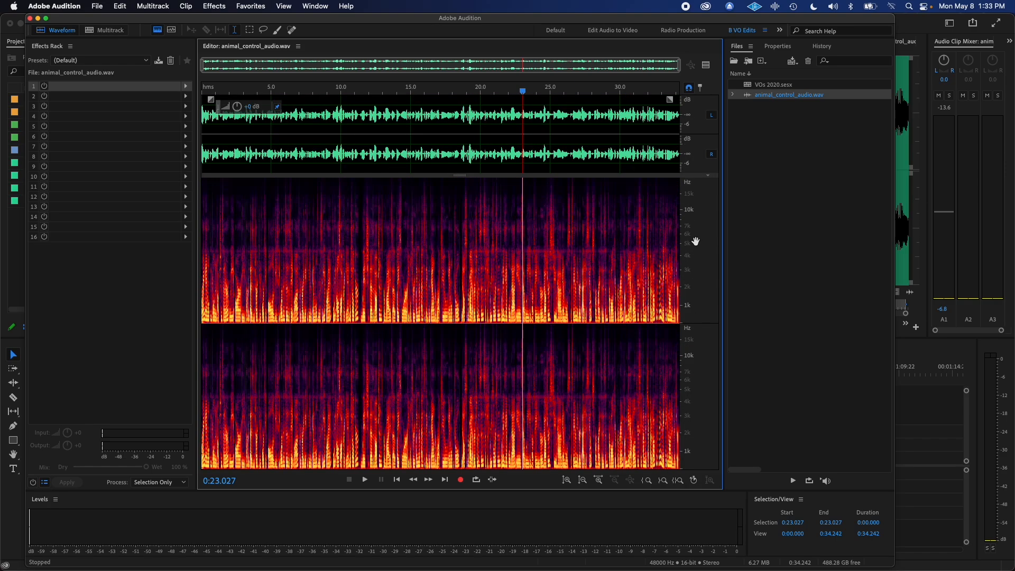
pyautogui.moveTo(397, 177); pyautogui.dragTo(399, 141)
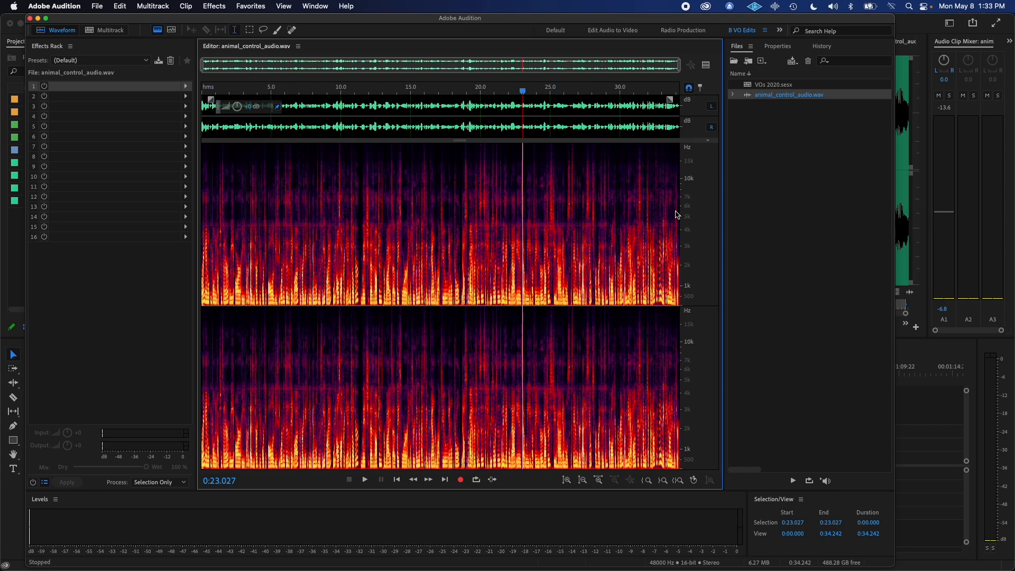
# Play the audio from about 0:25 while viewing a 12-second stretch of the spectrogram.
pyautogui.scroll(4, 629, 220)
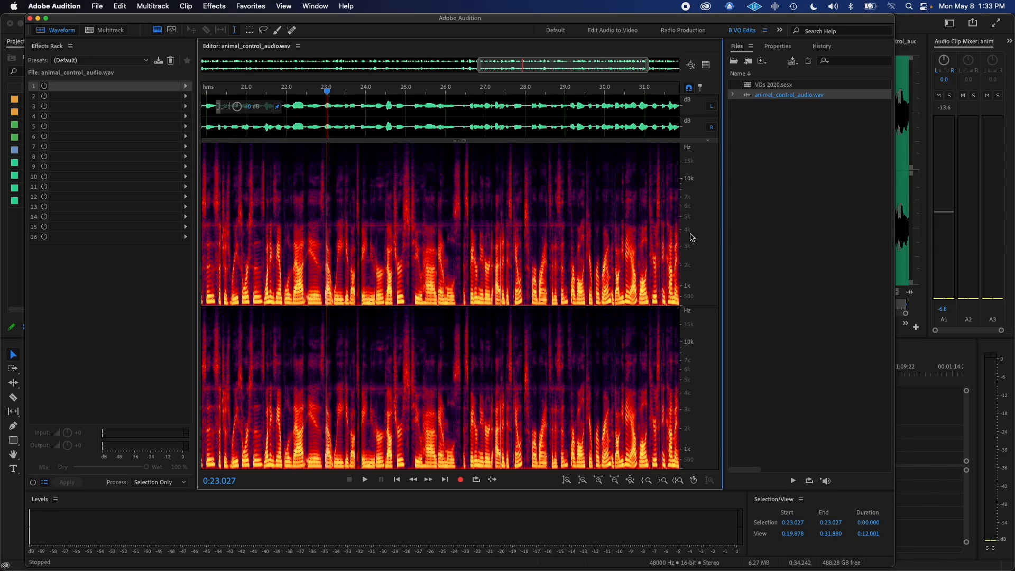
pyautogui.click(413, 208)
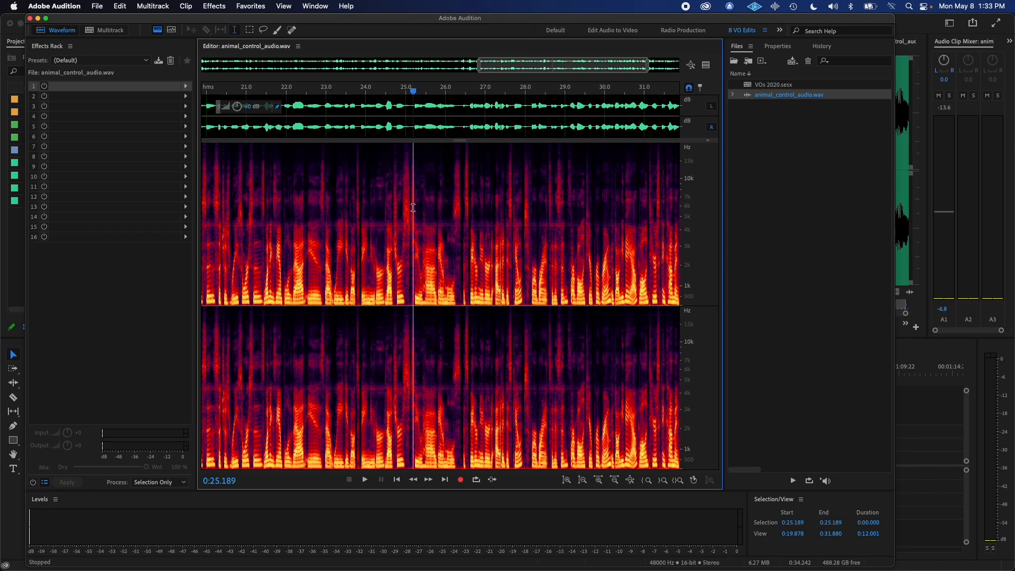
pyautogui.press('space')
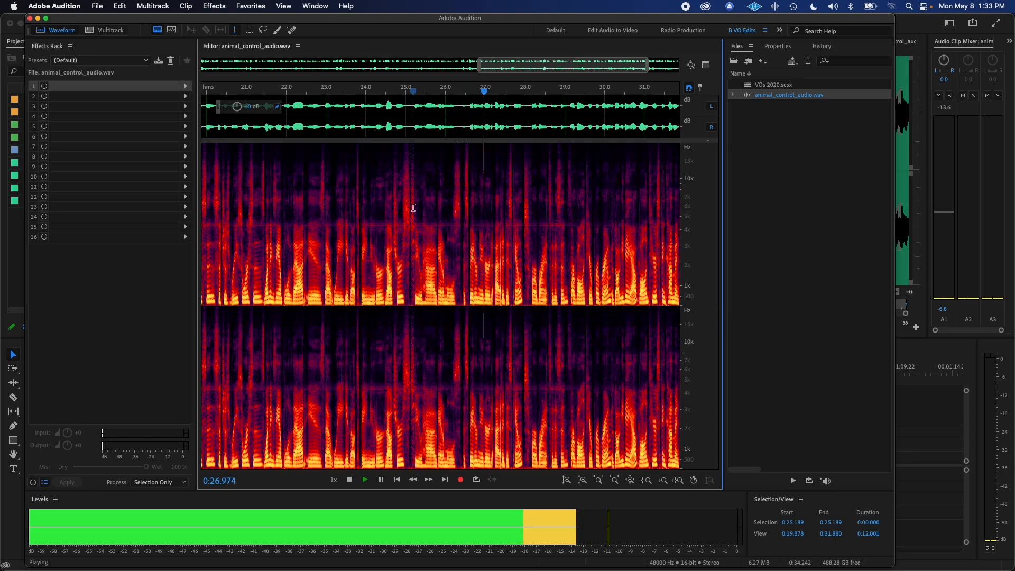
pyautogui.press('space')
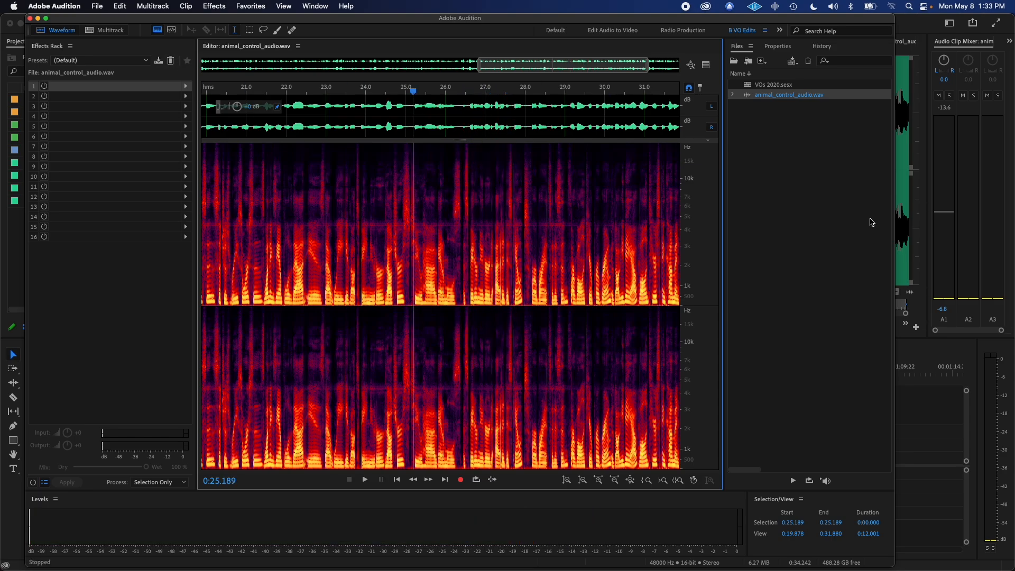
# Examine the spectrogram's roughly 3.2 to 5.8 kHz range for the constant tone while playing from about 0:24.
pyautogui.scroll(6, 692, 225)
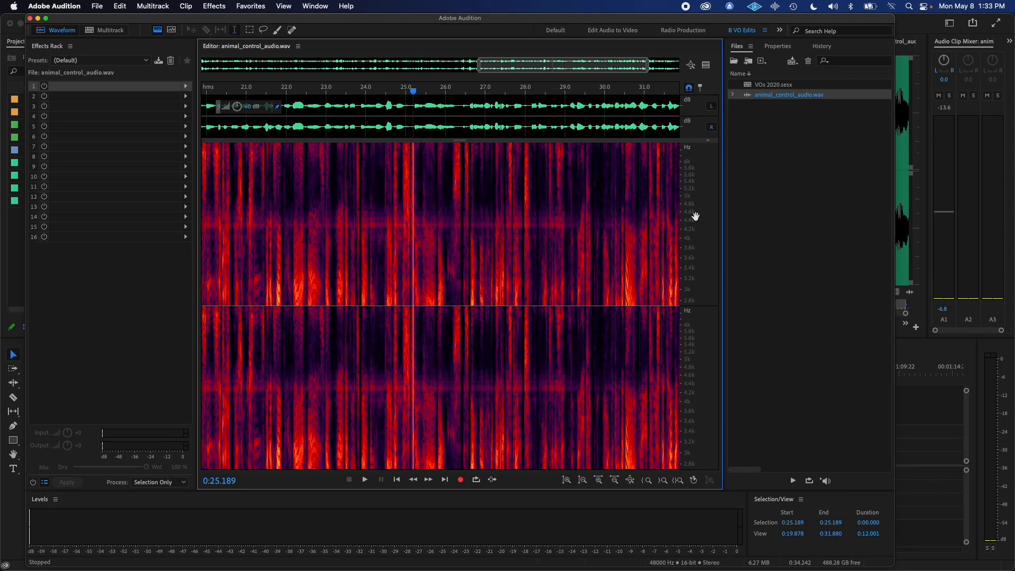
pyautogui.scroll(3, 695, 216)
pyautogui.scroll(-2, 695, 217)
pyautogui.scroll(1, 690, 209)
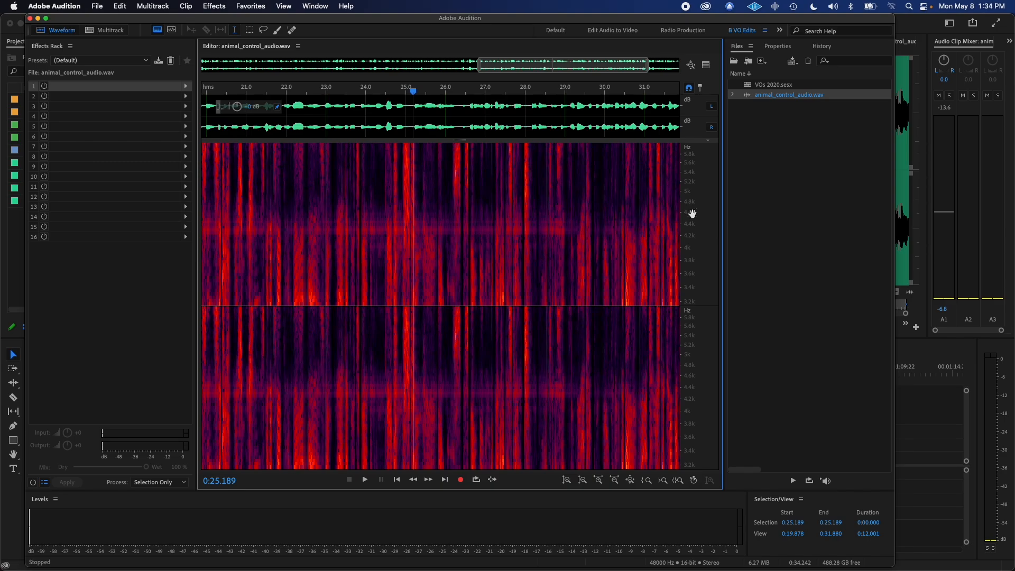
pyautogui.click(353, 200)
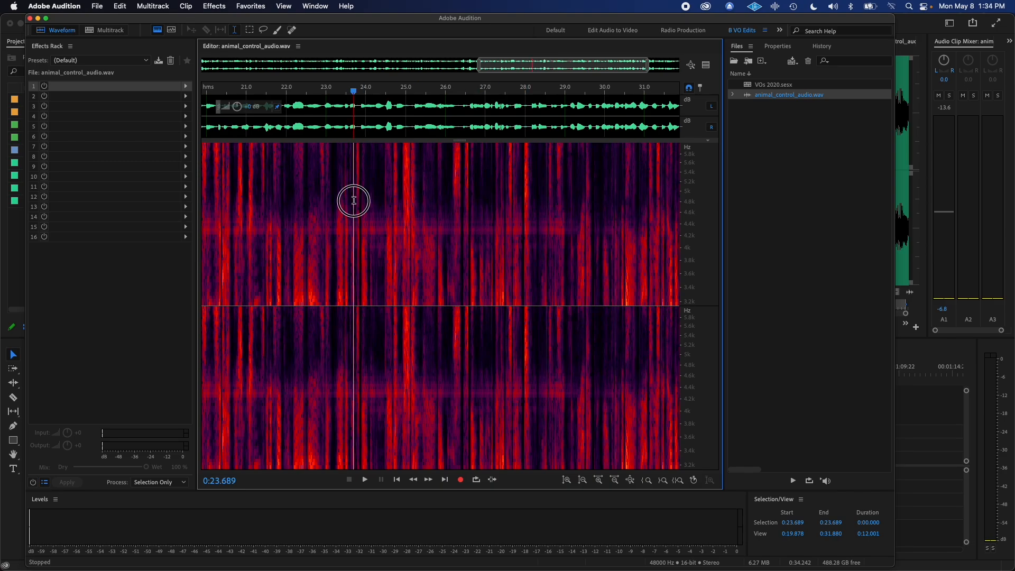
pyautogui.click(366, 203)
pyautogui.press('space')
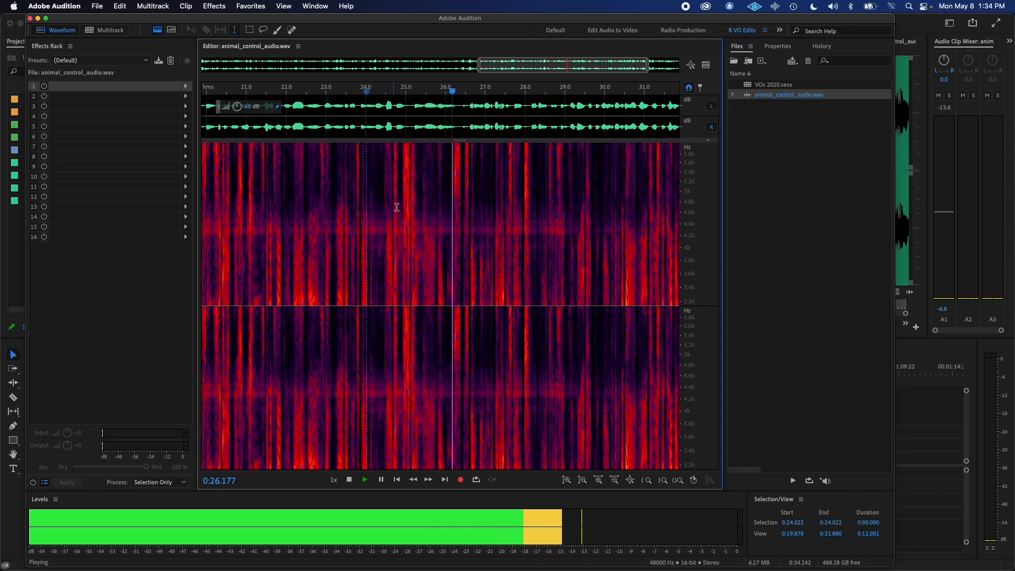
pyautogui.press('space')
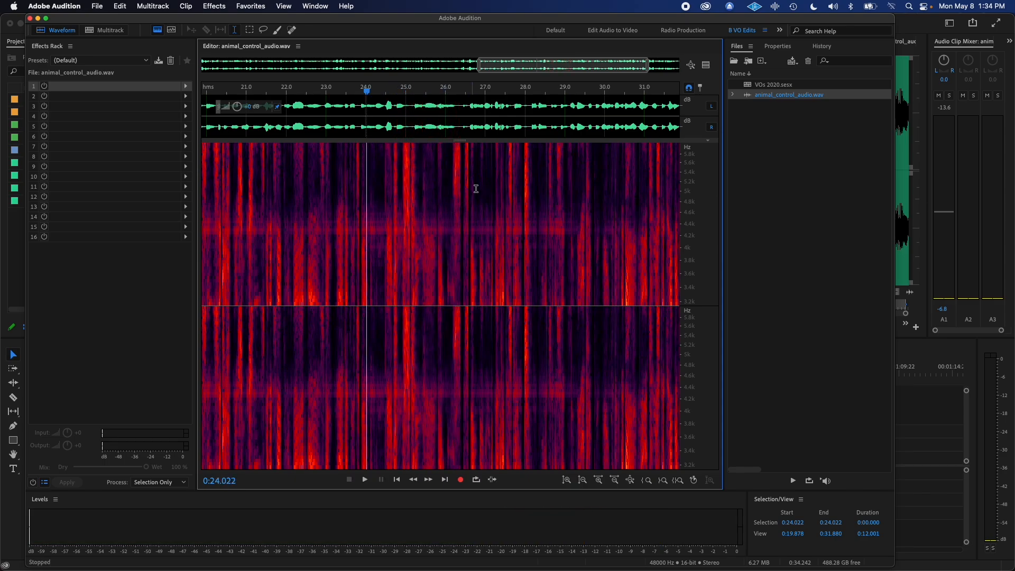
# Marquee-select the tone at about 4.2 to 4.4 kHz between about 0:25.8 and 0:30.5, and play only that selection.
pyautogui.click(249, 31)
pyautogui.moveTo(438, 226); pyautogui.dragTo(624, 234)
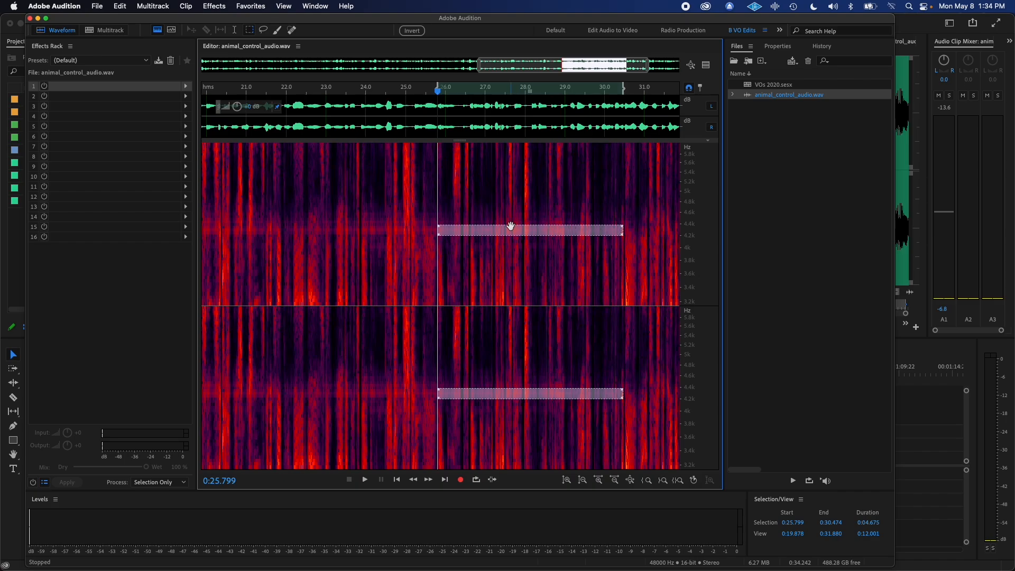
pyautogui.press('space')
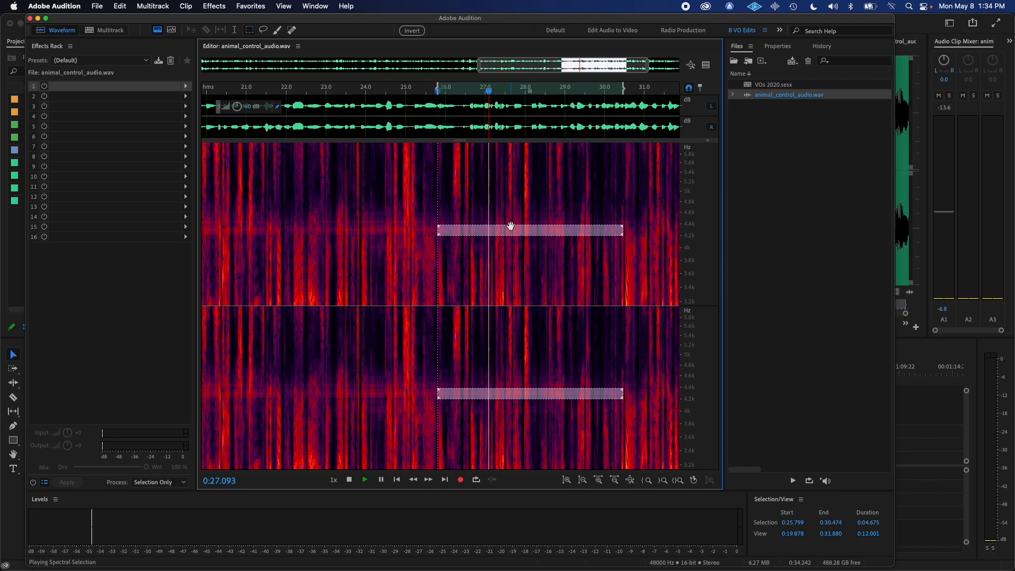
pyautogui.press('space')
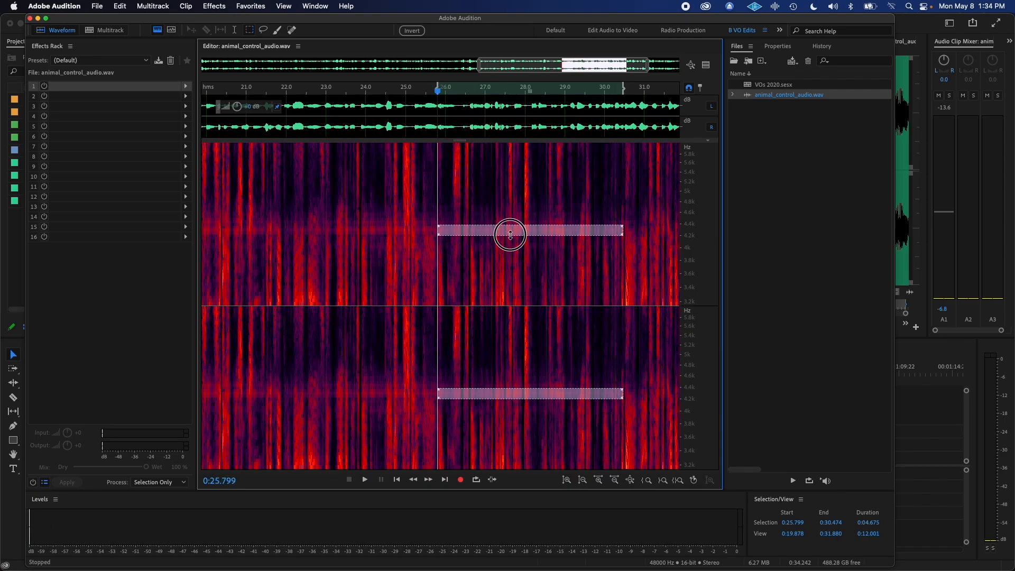
# Adjust the selection's frequency range to about 4.2 to 4.6 kHz while auditioning it.
pyautogui.moveTo(509, 233); pyautogui.dragTo(511, 280)
pyautogui.press('space')
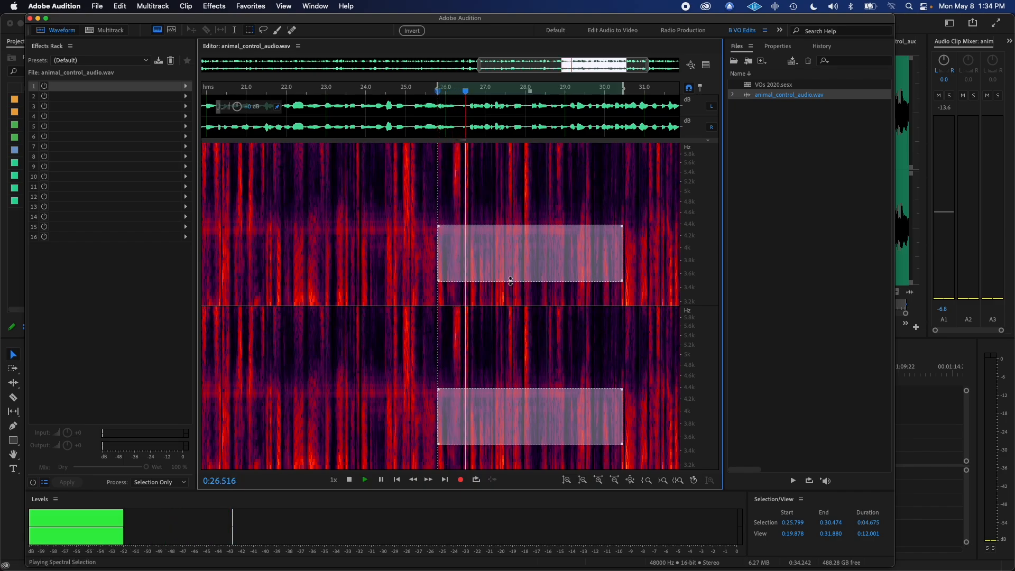
pyautogui.moveTo(511, 281); pyautogui.dragTo(512, 237)
pyautogui.moveTo(515, 225); pyautogui.dragTo(515, 212)
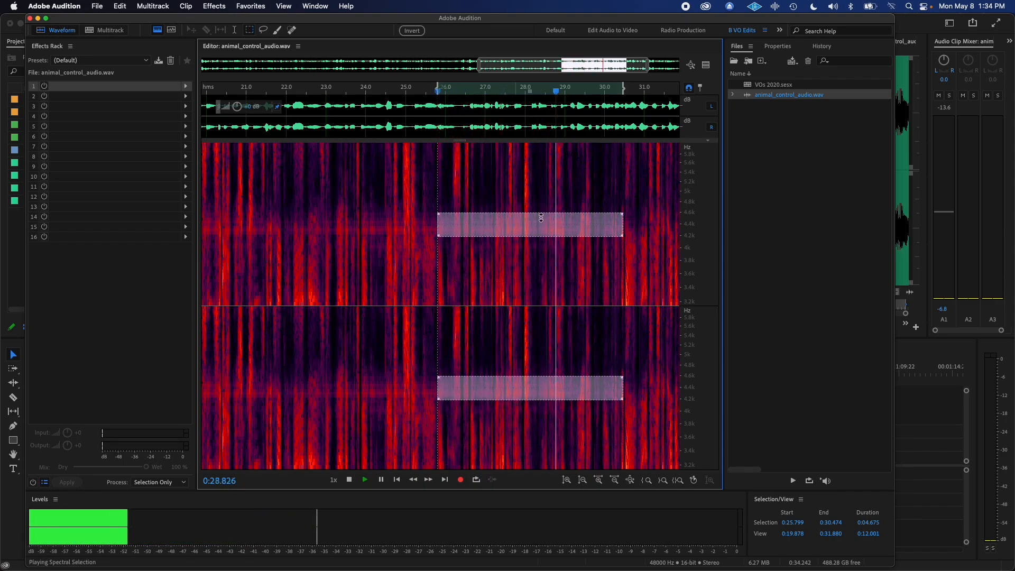
pyautogui.press('space')
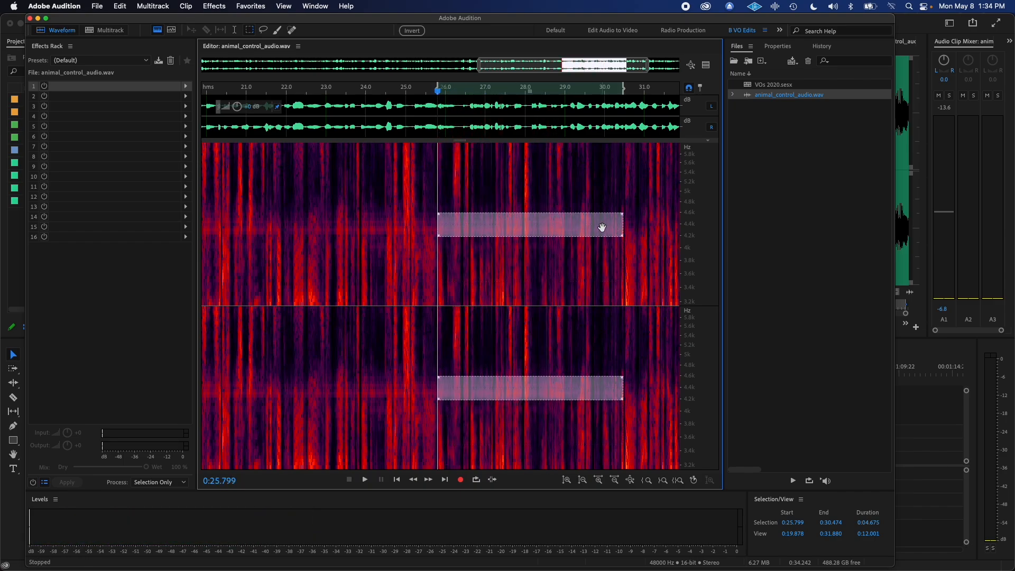
# Extend the 4.2 to 4.6 kHz selection across the whole file, from 0:00.000 to 0:34.242, and audition only that band.
pyautogui.press('\\')
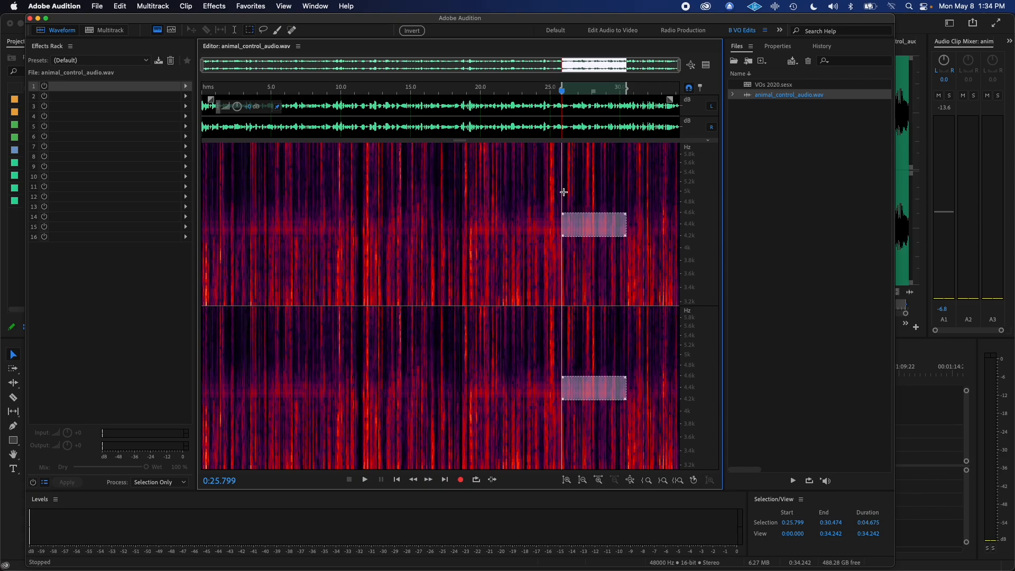
pyautogui.moveTo(562, 224); pyautogui.dragTo(129, 250)
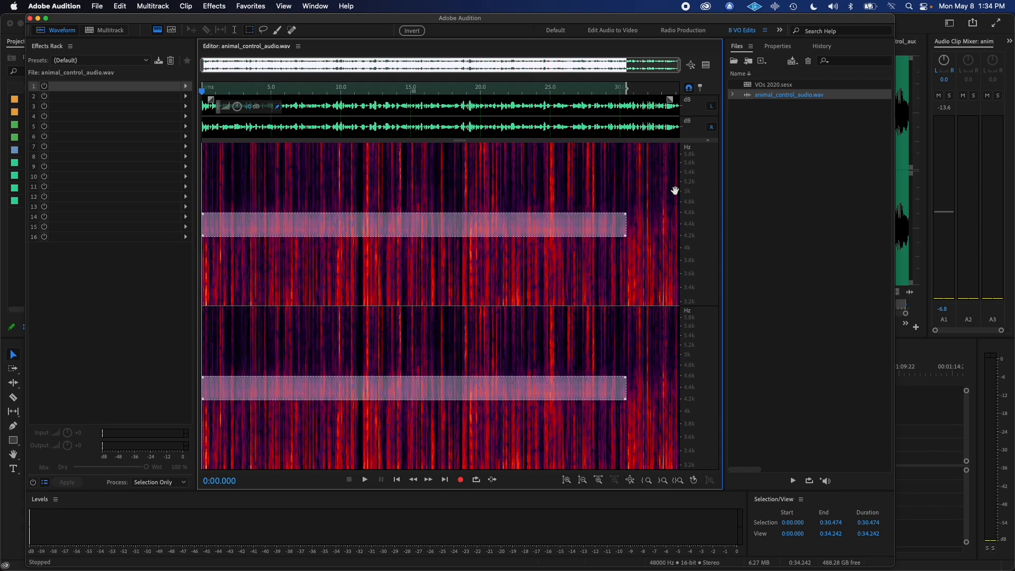
pyautogui.moveTo(625, 227); pyautogui.dragTo(728, 222)
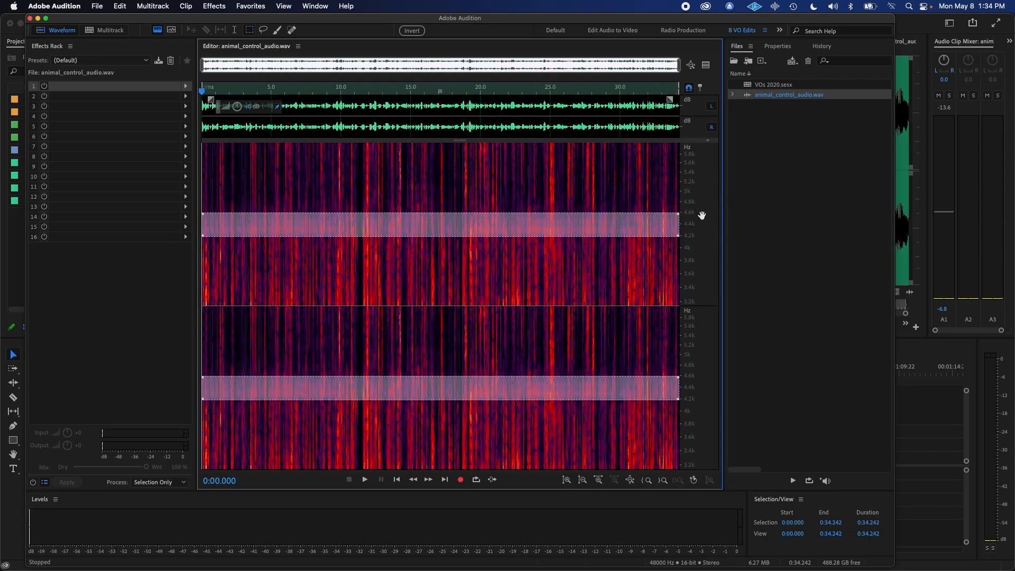
pyautogui.scroll(-5, 702, 215)
pyautogui.press('space')
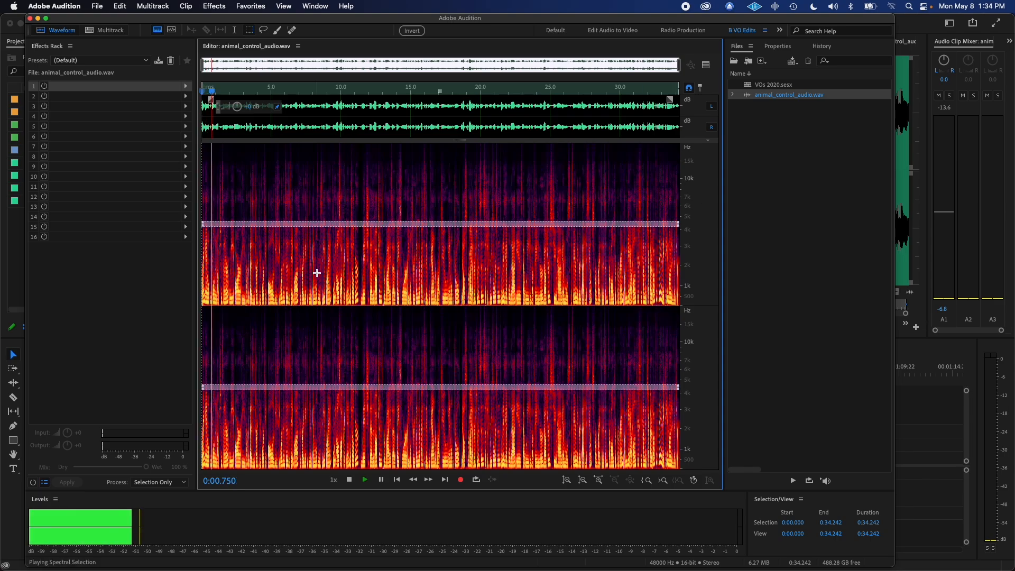
pyautogui.press('space')
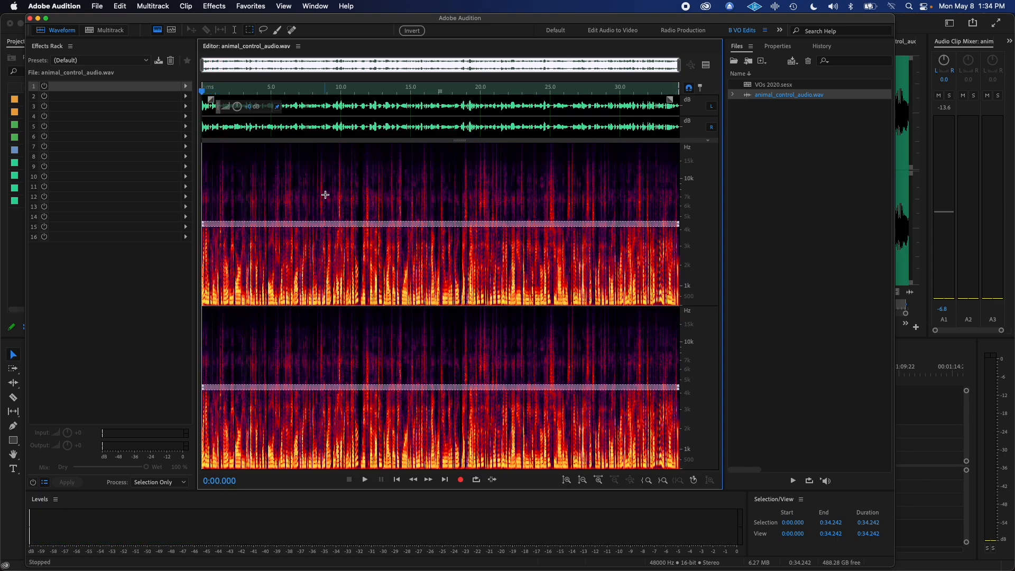
# Reduce the selected band's gain until the tone is cut out, deselect it, and play the file from the start.
pyautogui.moveTo(237, 108); pyautogui.dragTo(238, 161)
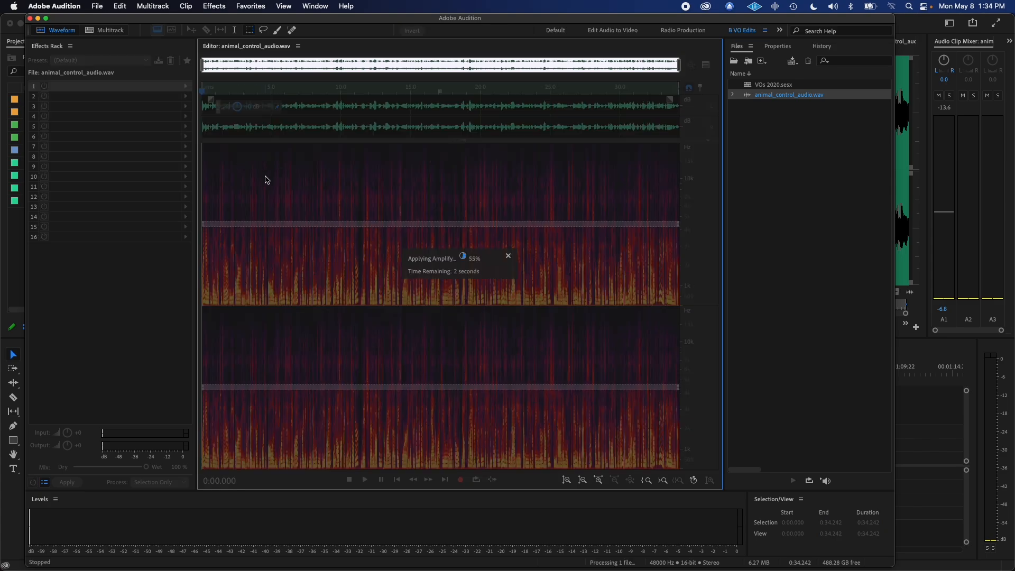
pyautogui.click(276, 184)
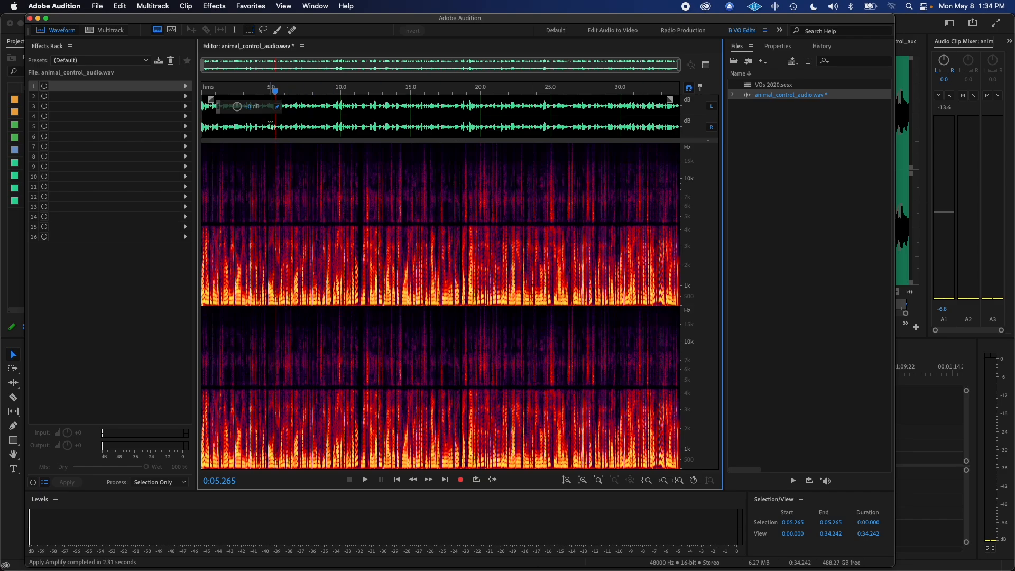
pyautogui.moveTo(274, 95); pyautogui.dragTo(165, 114)
pyautogui.press('space')
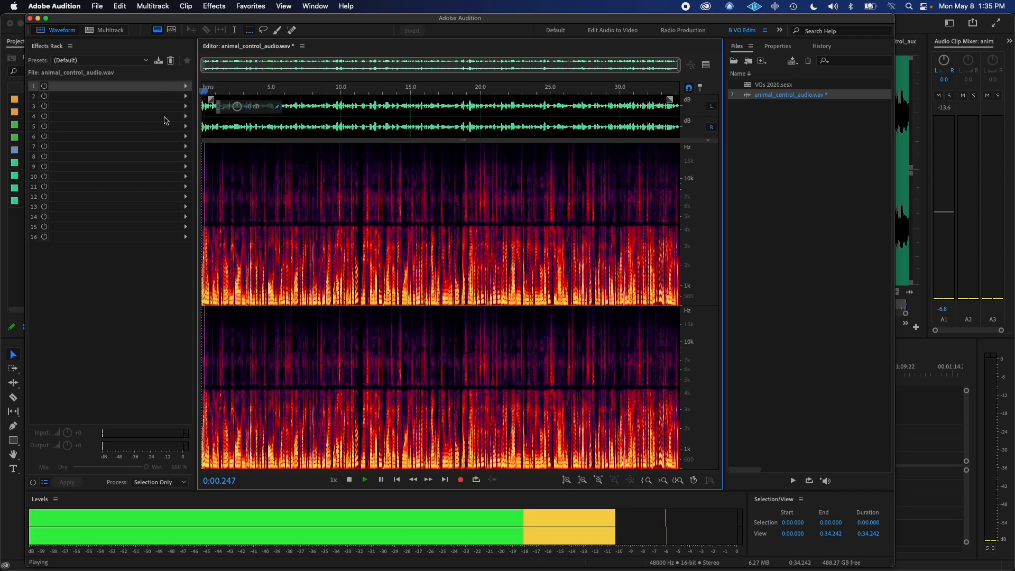